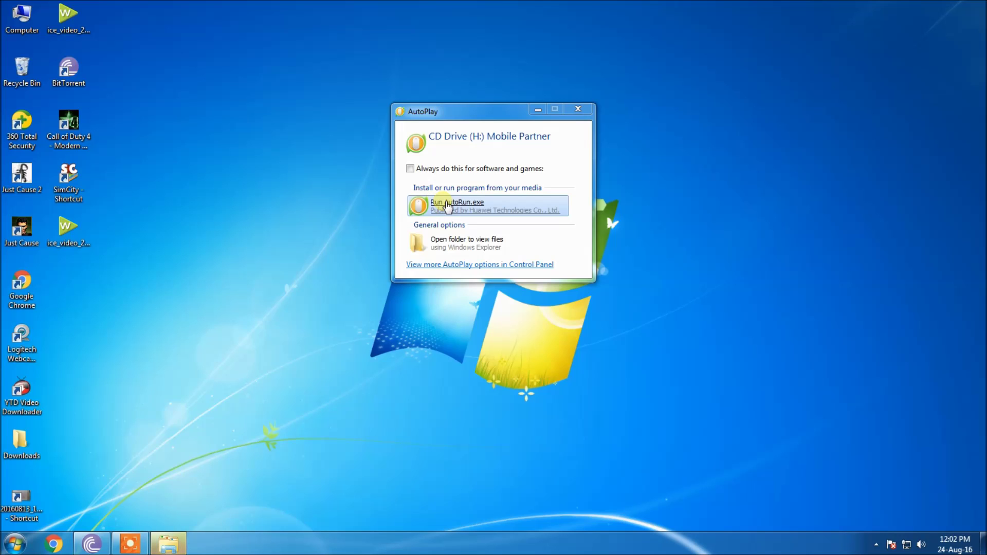
Step: Run AutoRun.exe, accept the licence, and install Mobile Partner with the default location and Start Menu folder
click(447, 206)
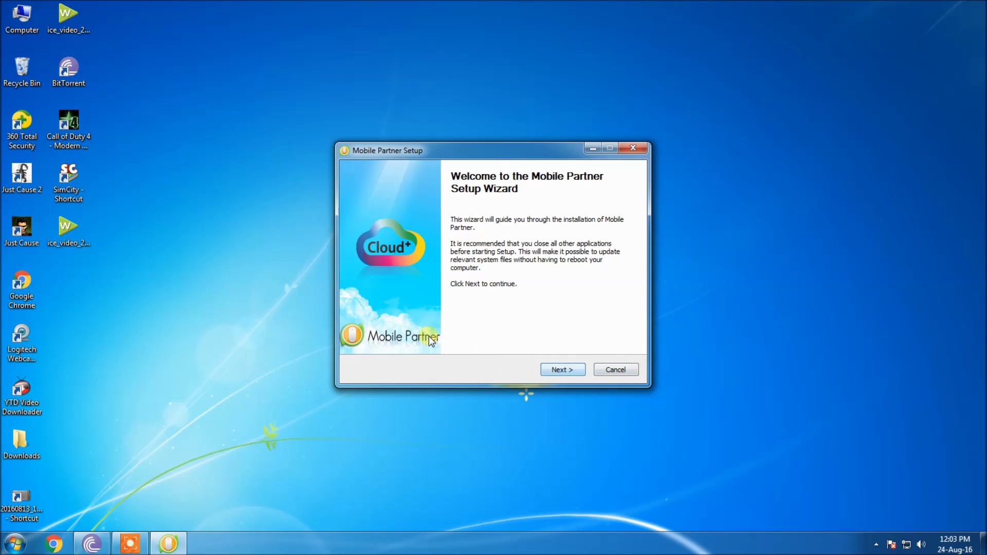
click(552, 368)
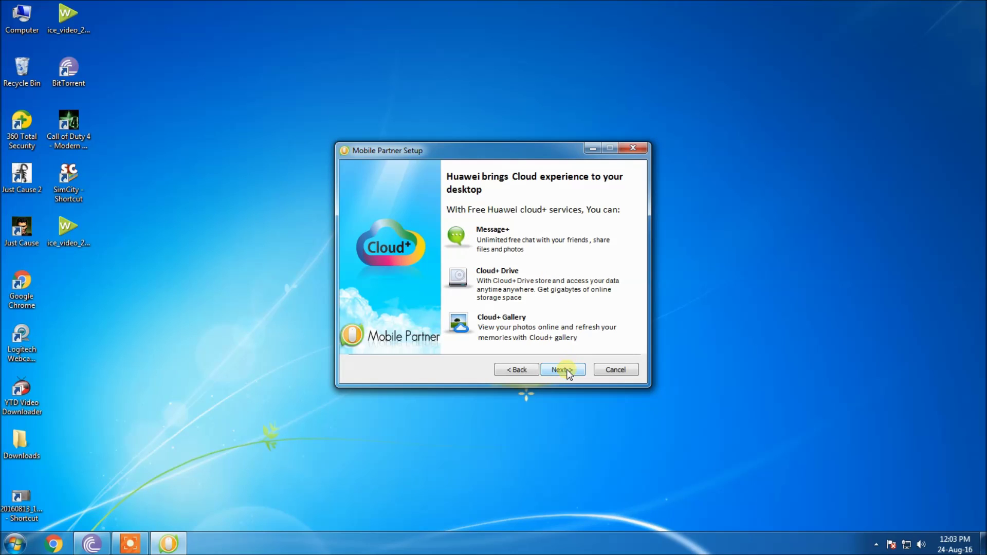
click(567, 370)
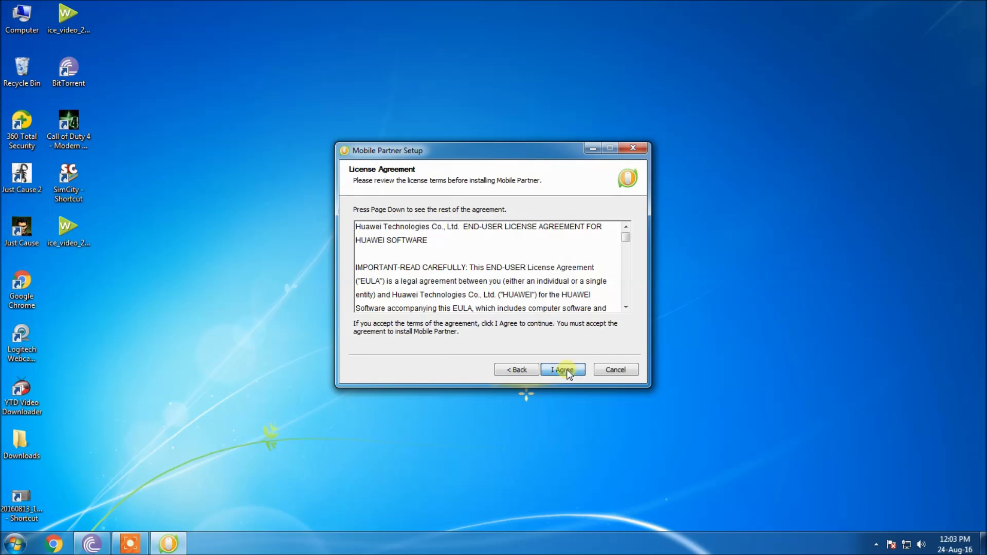
click(567, 369)
click(560, 370)
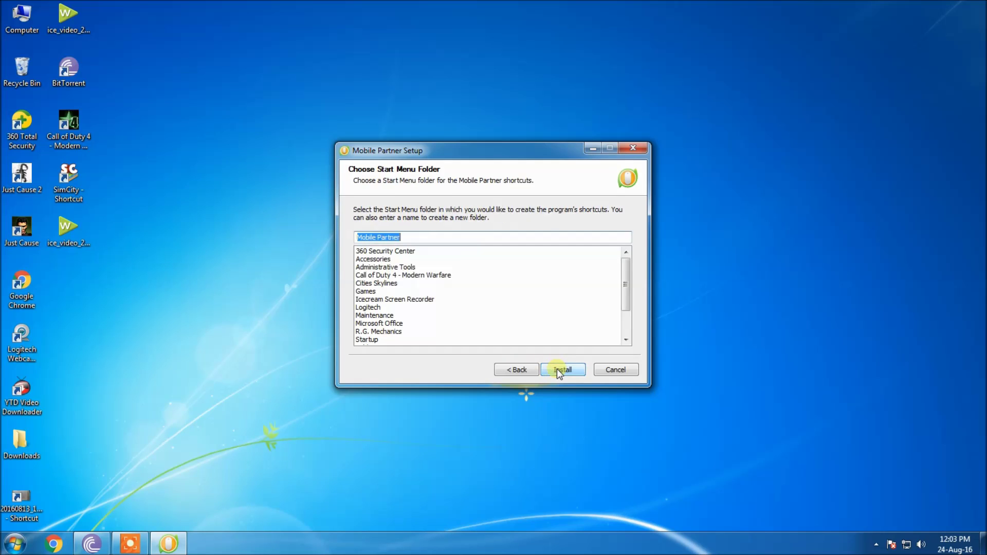
click(563, 369)
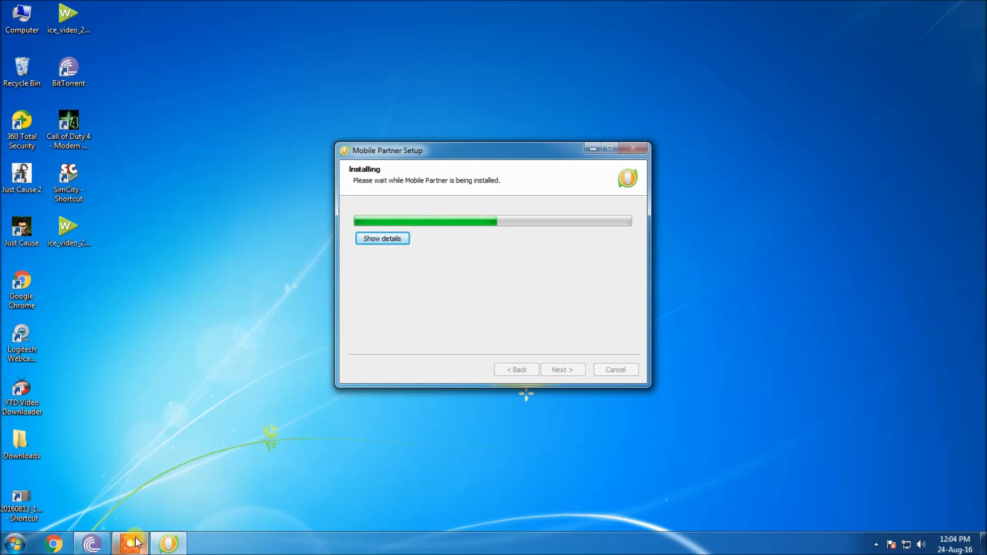
Step: Let the installation progress bar finish, then advance to the Completing page
mouse_move(137, 538)
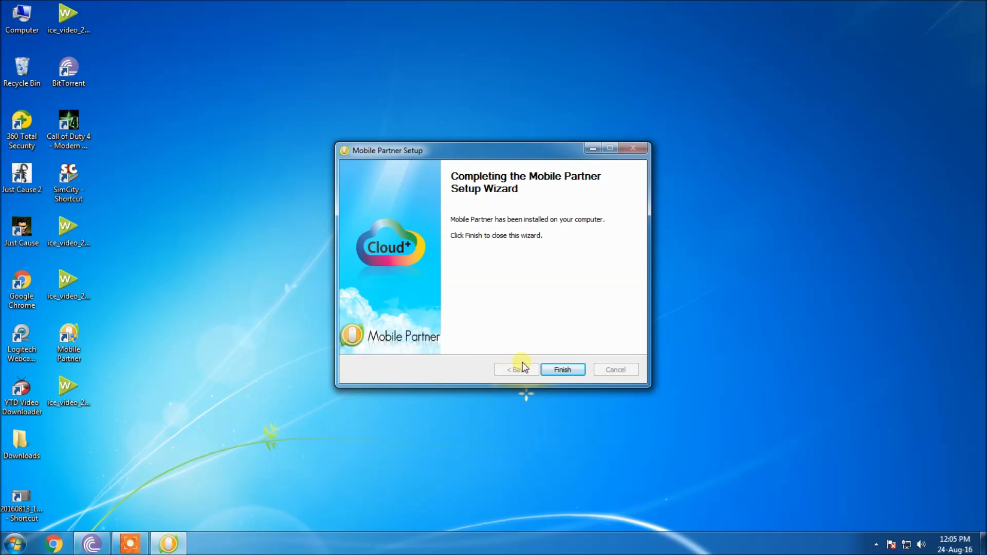
click(562, 370)
Step: Finish setup, refresh the desktop twice, and launch Mobile Partner showing TATA DOCOMO 3G
click(559, 372)
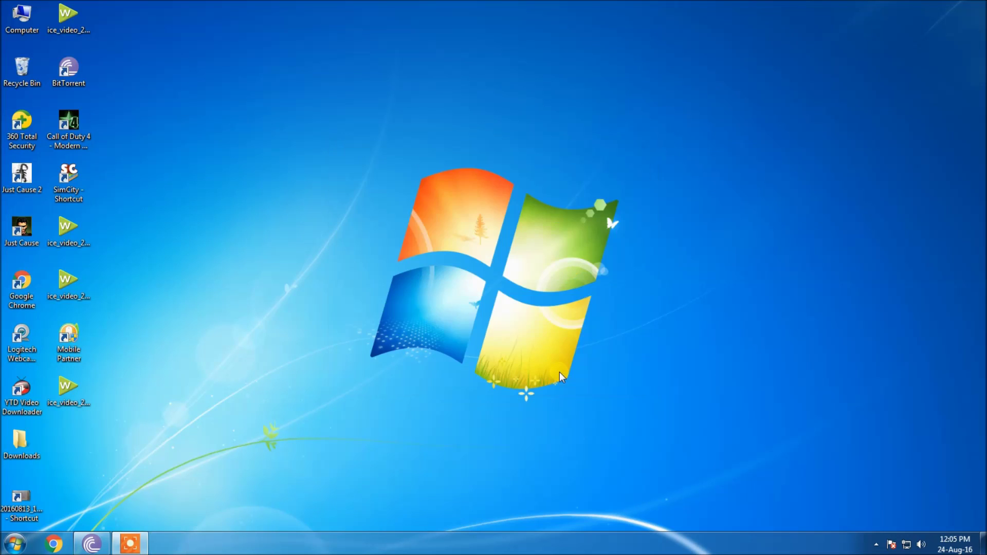
right_click(296, 170)
click(317, 206)
right_click(318, 212)
click(346, 247)
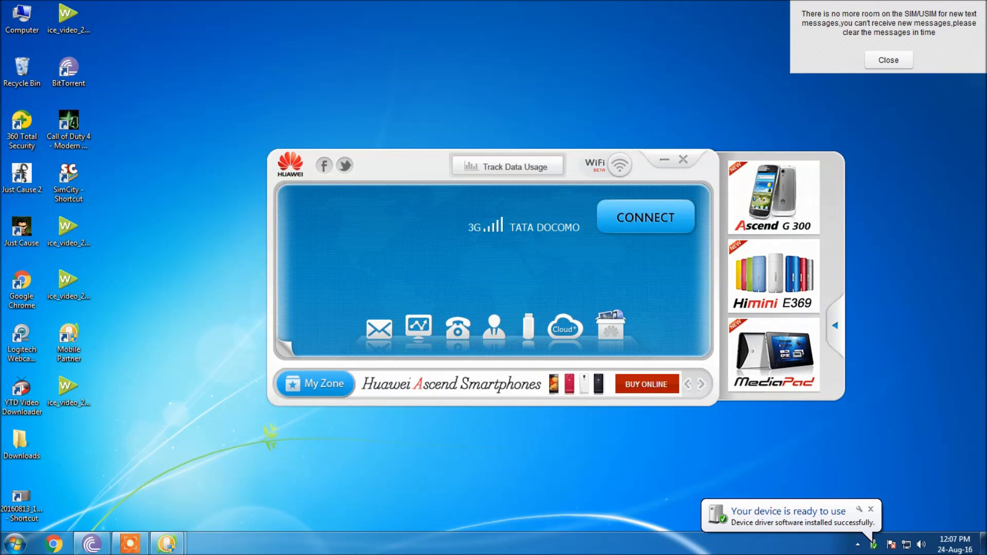
click(887, 63)
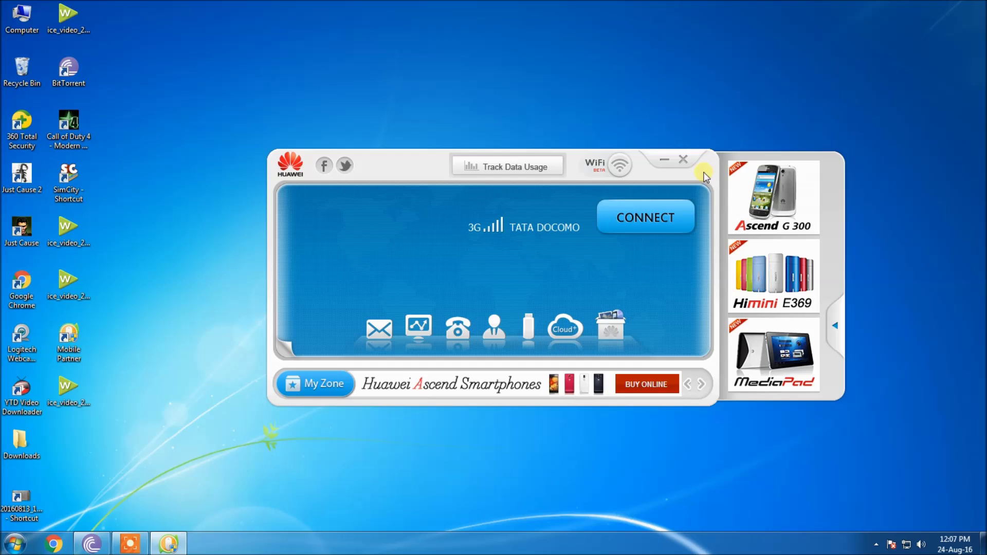
Step: Close the SIM-full notice, try and cancel a TATA DOCOMO connection, then view Windows' network list
click(493, 237)
click(660, 225)
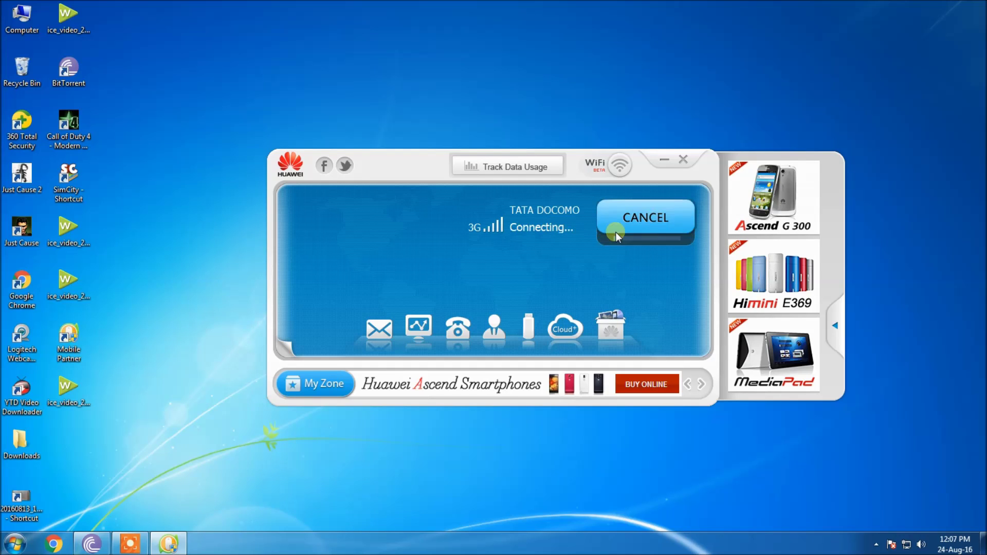
click(662, 220)
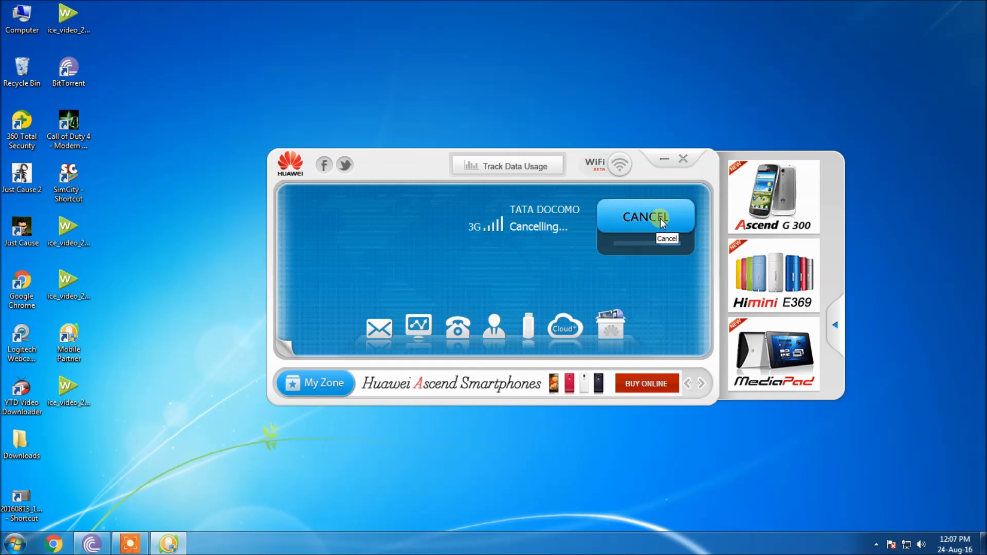
click(907, 544)
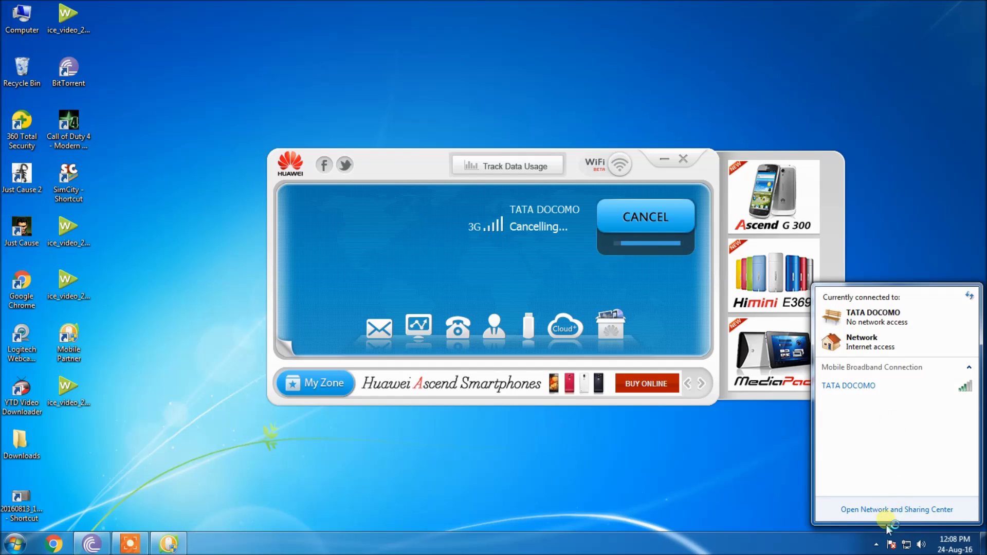
Step: Disable Local Area Connection through the adapter settings, then close Network Connections
click(893, 513)
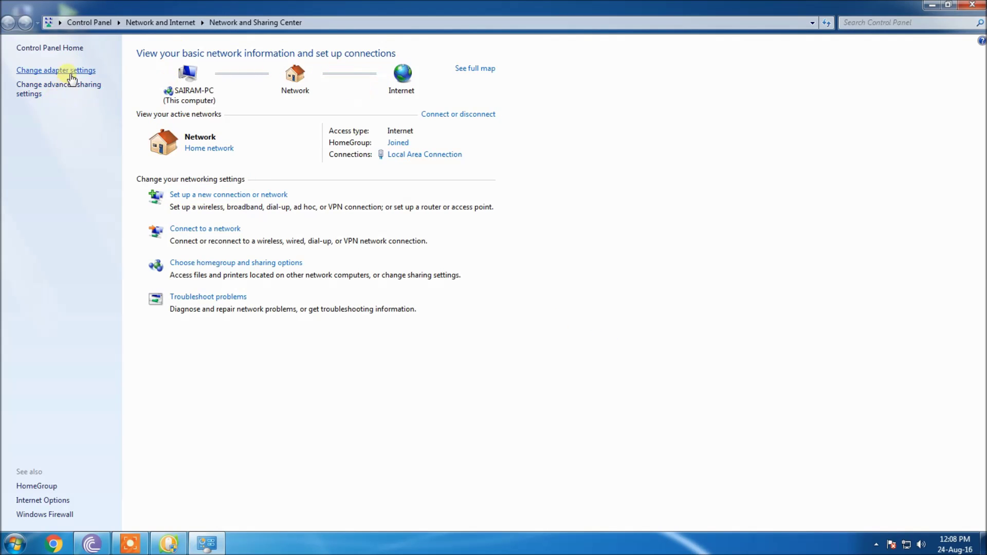
click(72, 70)
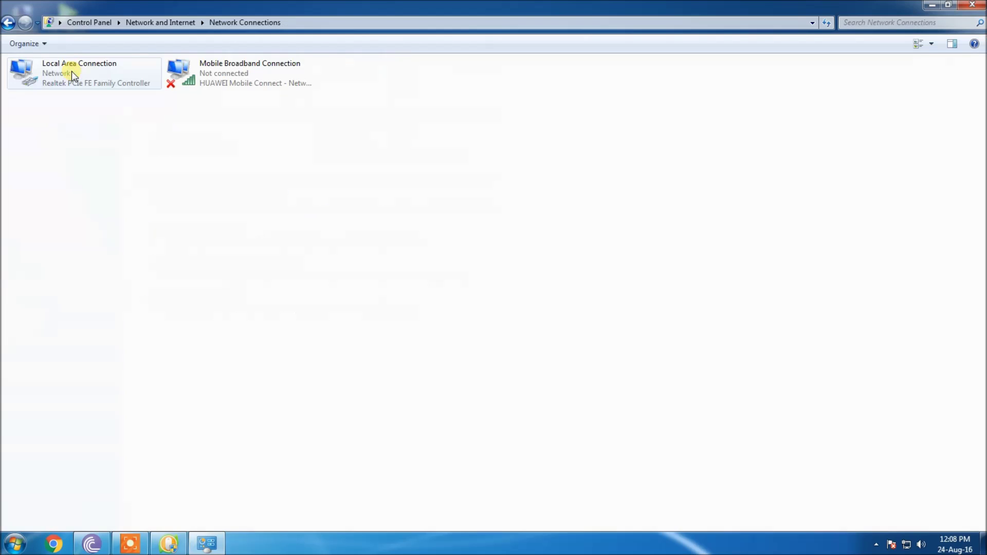
right_click(72, 71)
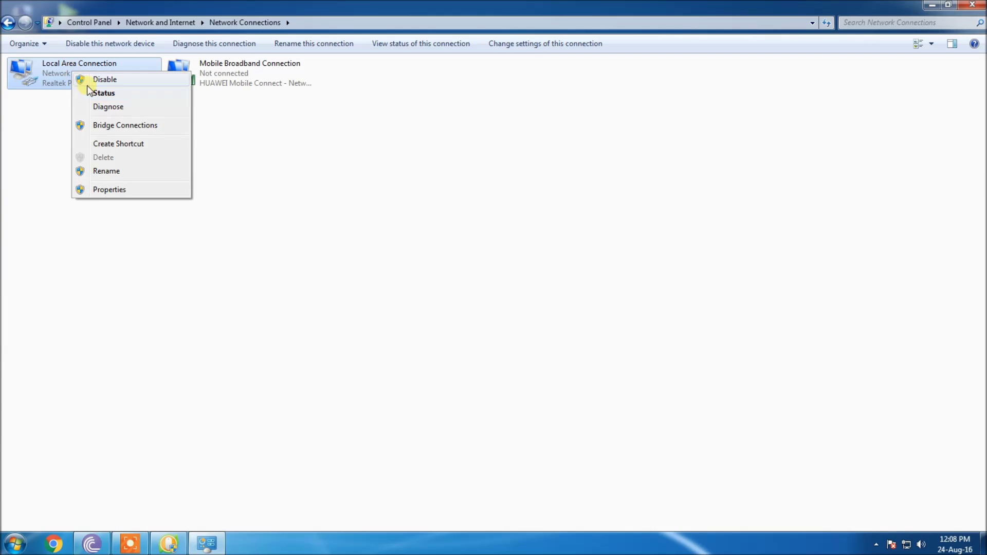
click(88, 88)
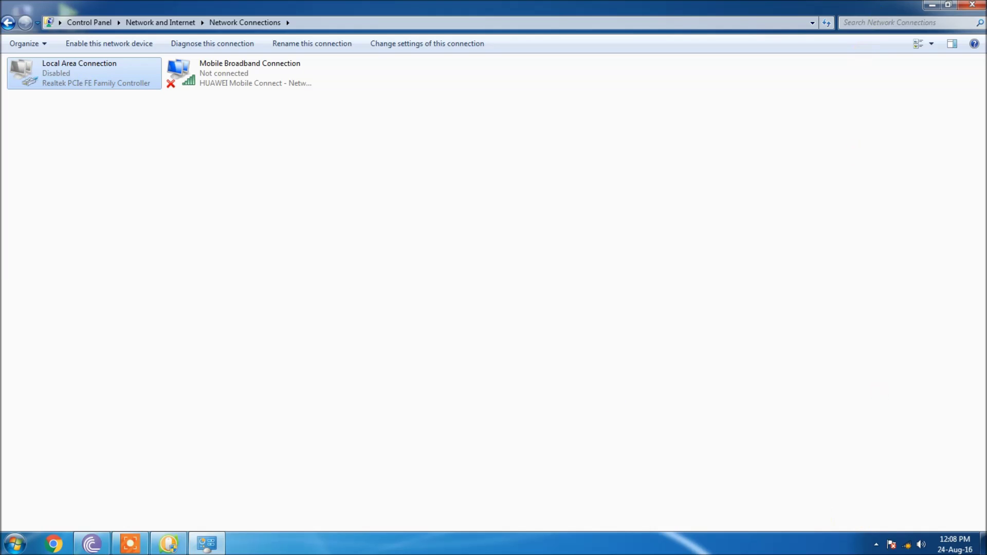
click(971, 4)
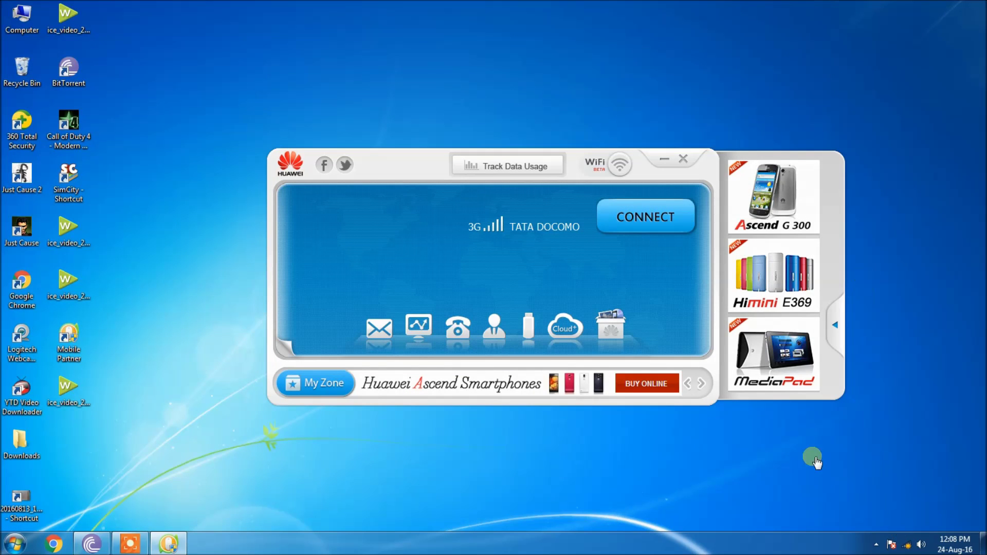
Step: Connect to TATA DOCOMO 3G, stop the Wolverine.iso torrent, and select Chrome's address text
click(669, 220)
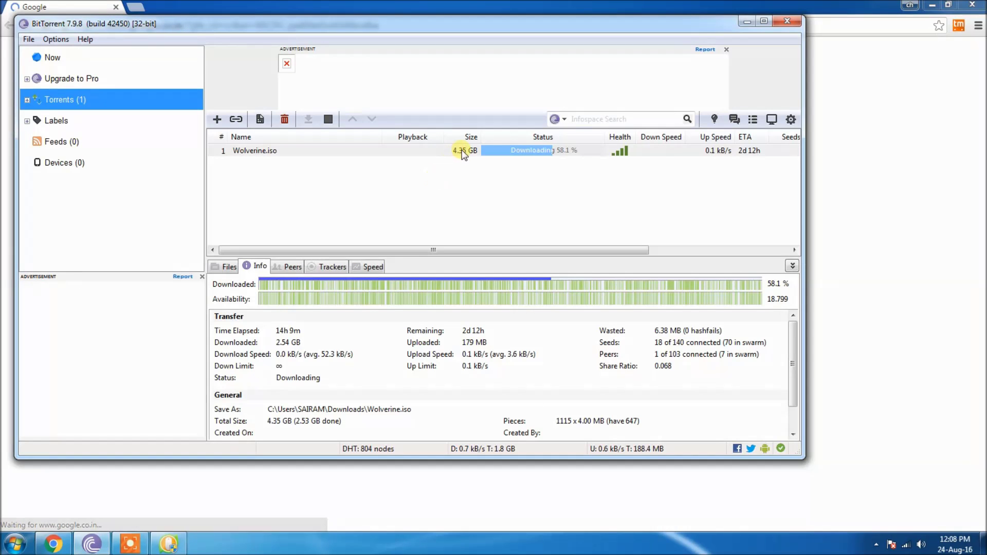
click(463, 150)
click(319, 124)
click(747, 22)
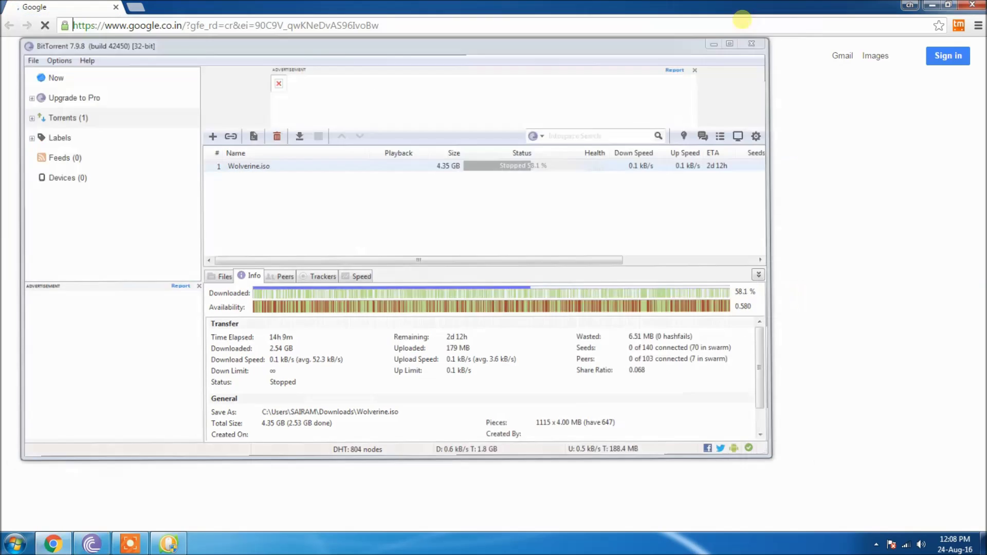
key(ctrl+shift+Left)
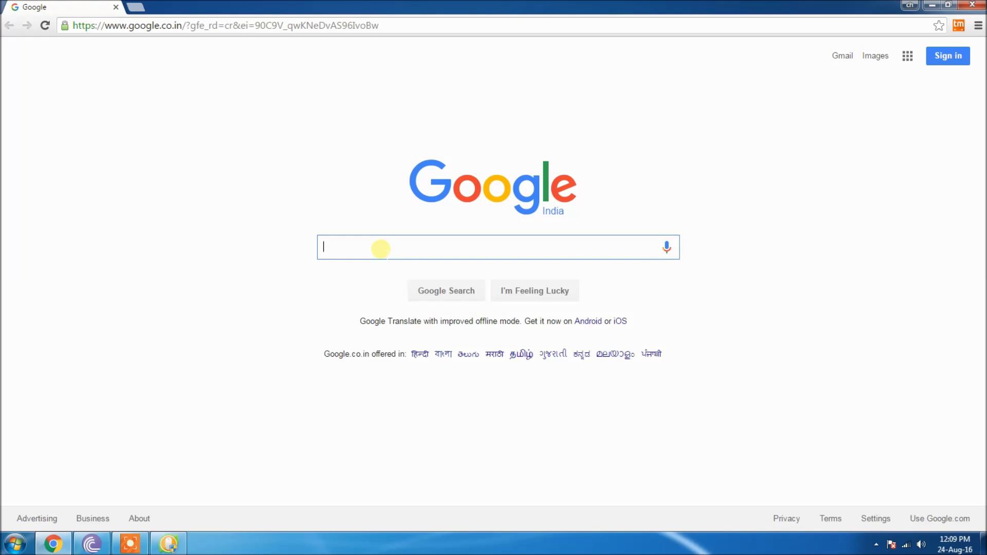
Step: Search Google for 'gizmos boy', open the Gizmos Boy YouTube channel, then close Chrome
text(gizmos)
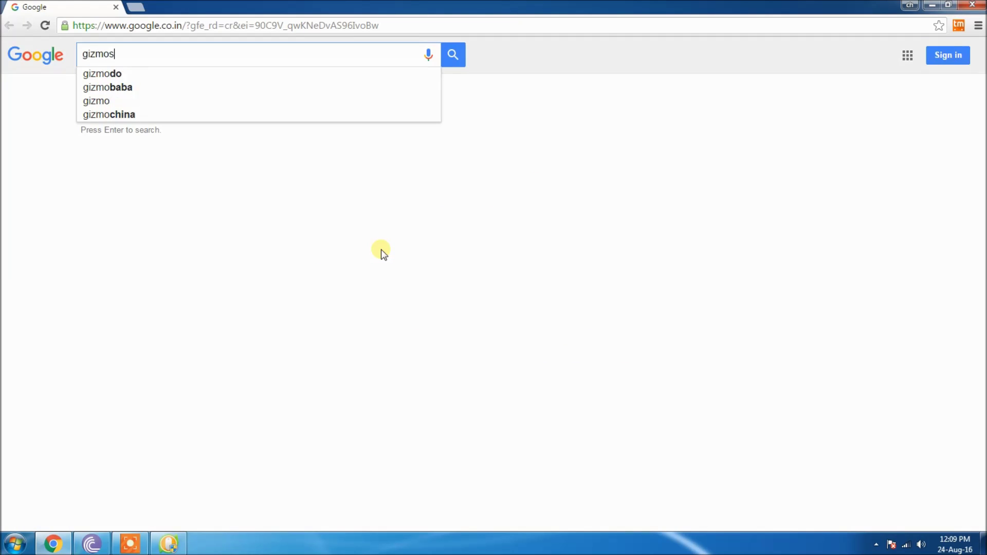
text( boy)
key(Return)
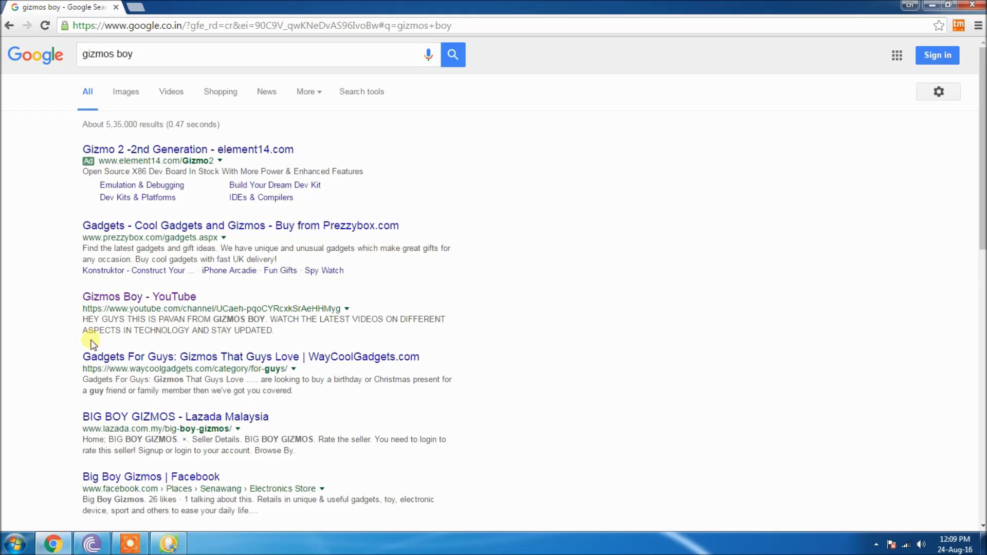
click(171, 298)
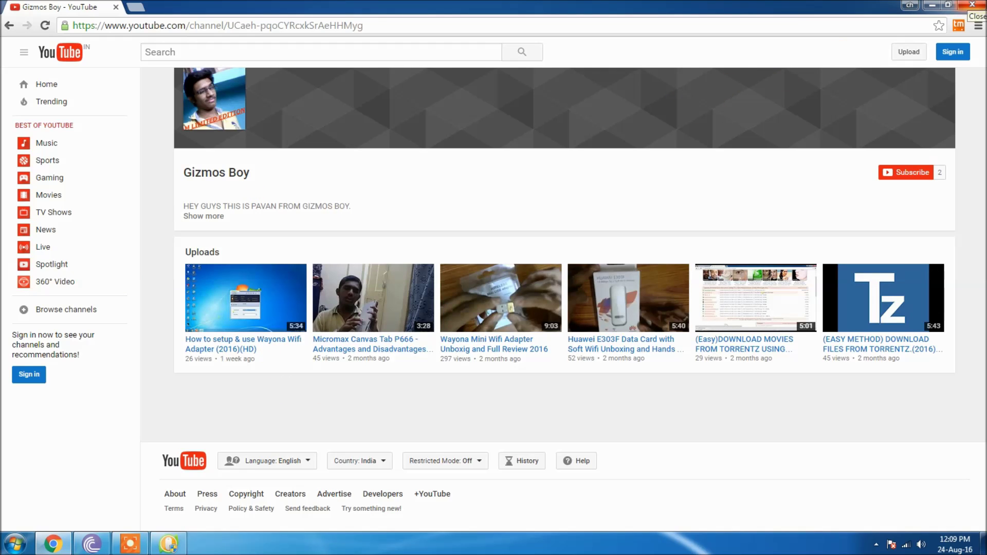
click(972, 5)
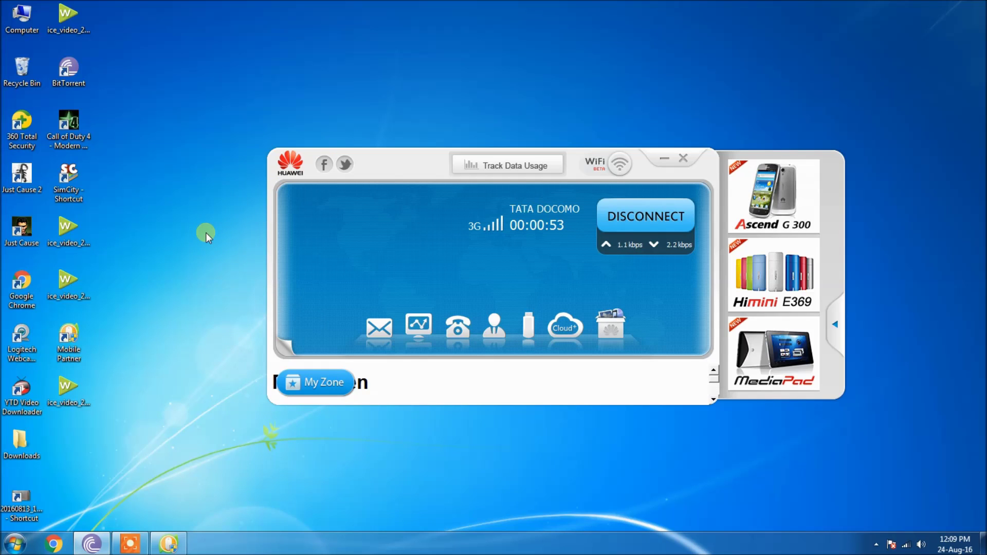
Step: Disconnect from Tata Docomo and close the 55-second session statistics summary
click(646, 217)
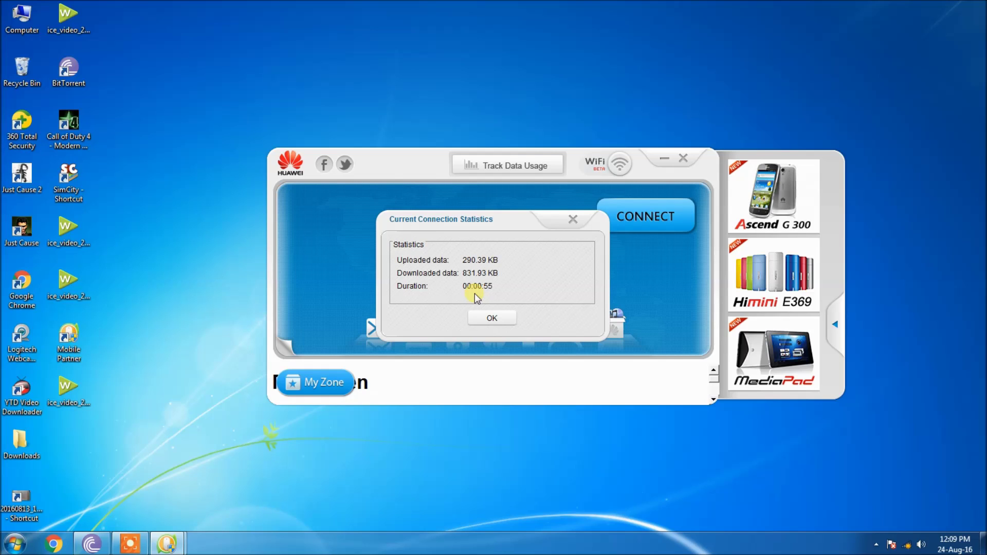
click(493, 317)
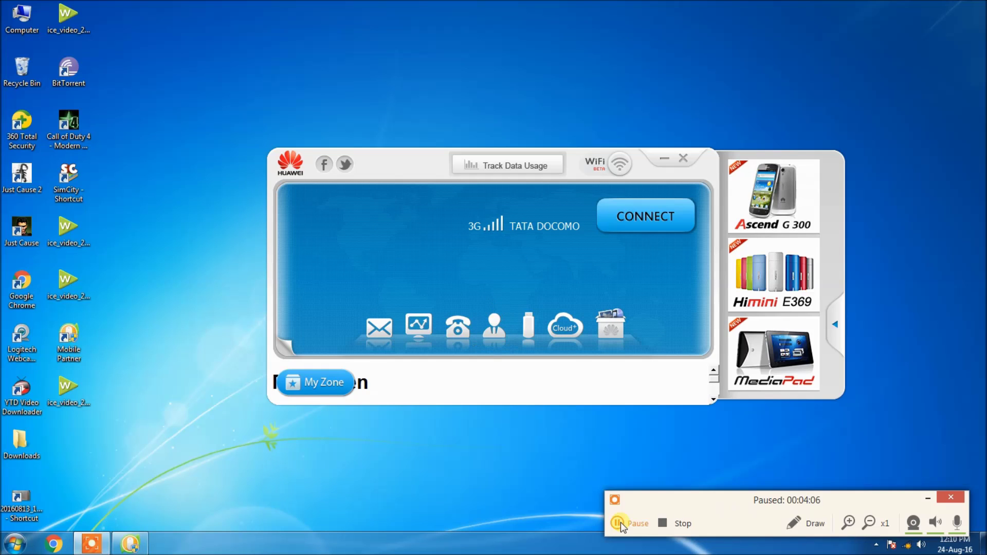
Step: Resume the screen recorder and reconnect Mobile Partner to TATA DOCOMO 3G
click(621, 523)
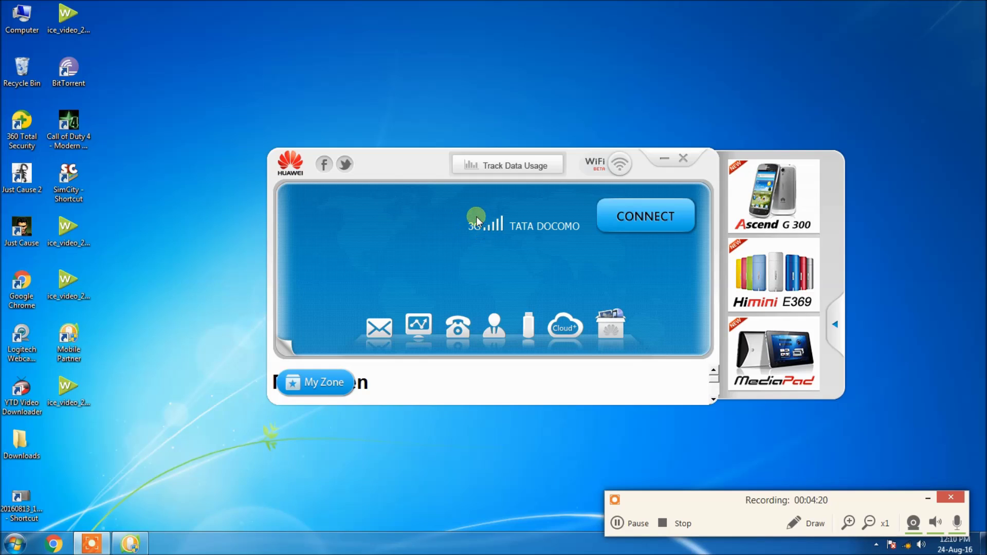
click(646, 217)
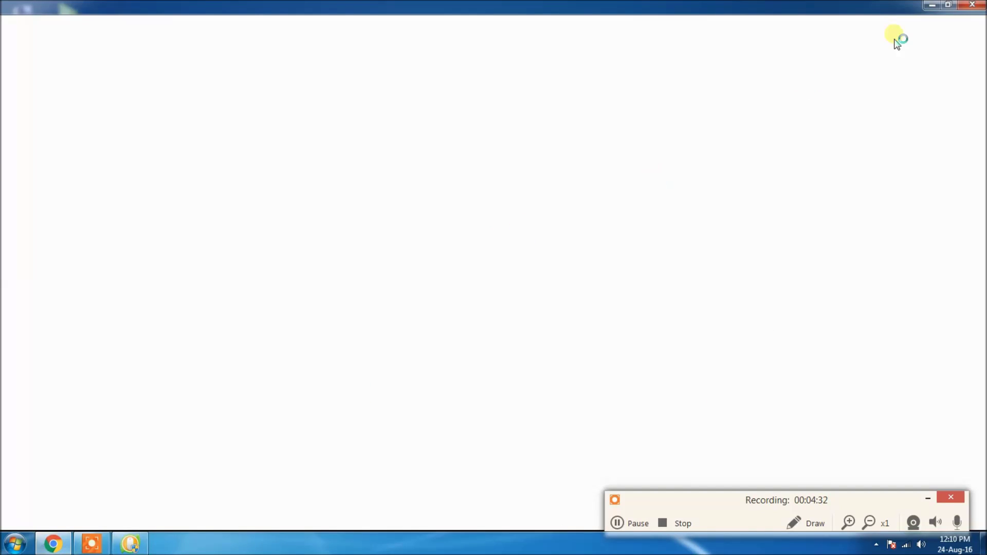
Step: Close the blank window and load speedtest.net in Chrome, correcting a typo in the address
click(972, 4)
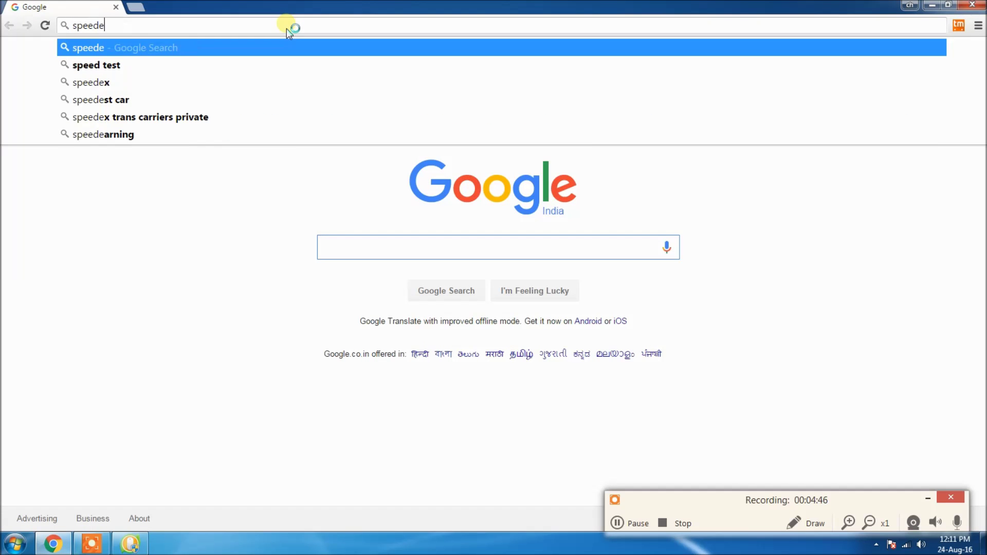
key(BackSpace)
text(t)
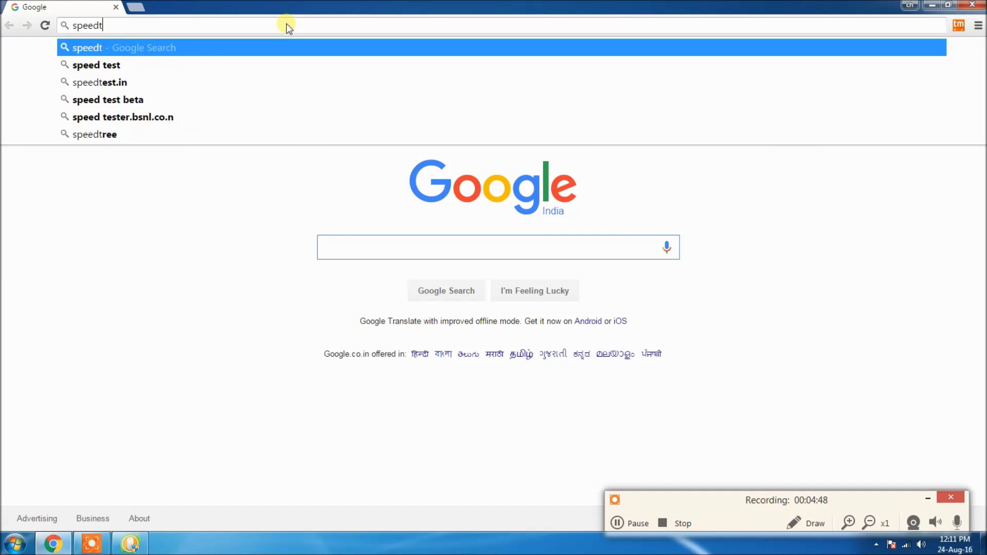
text(est.ne)
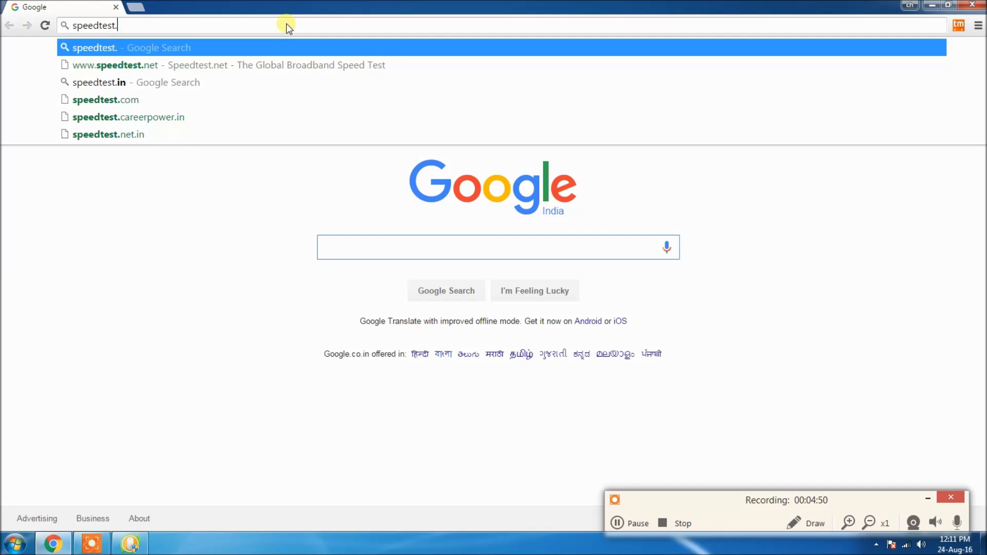
key(Return)
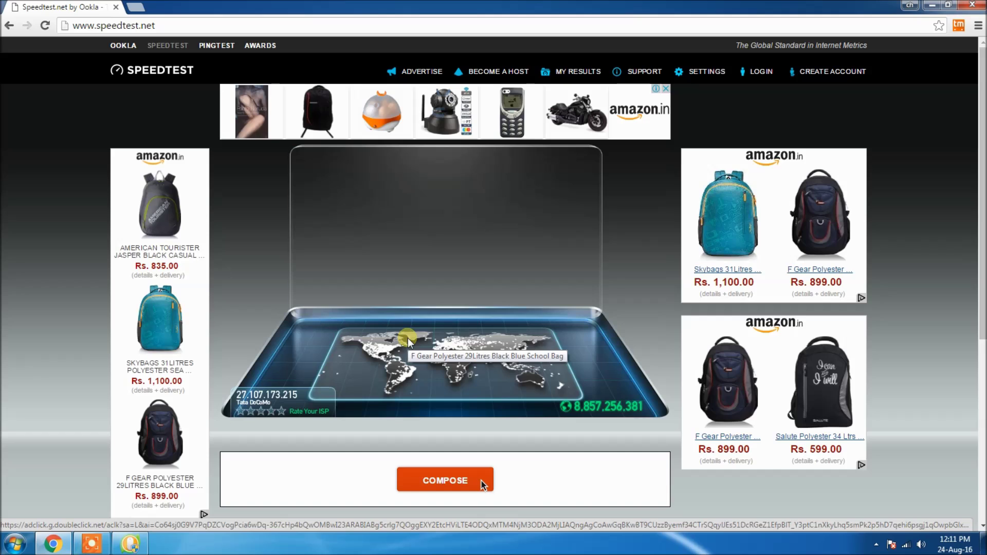
Step: Run the Bangalore MTS speed test (96 ms ping, 1.41 Mbps), then show Mobile Partner on the clear desktop
click(446, 235)
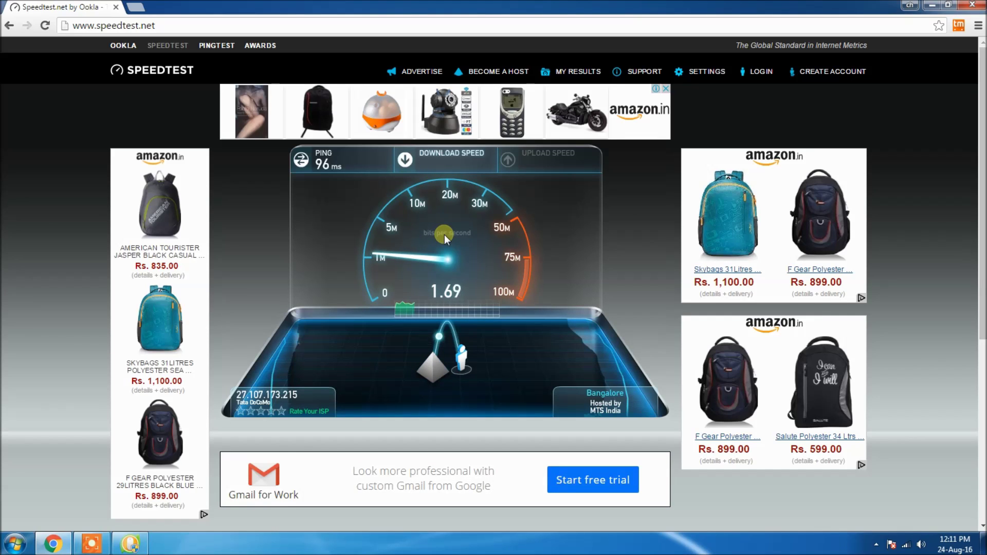
click(130, 544)
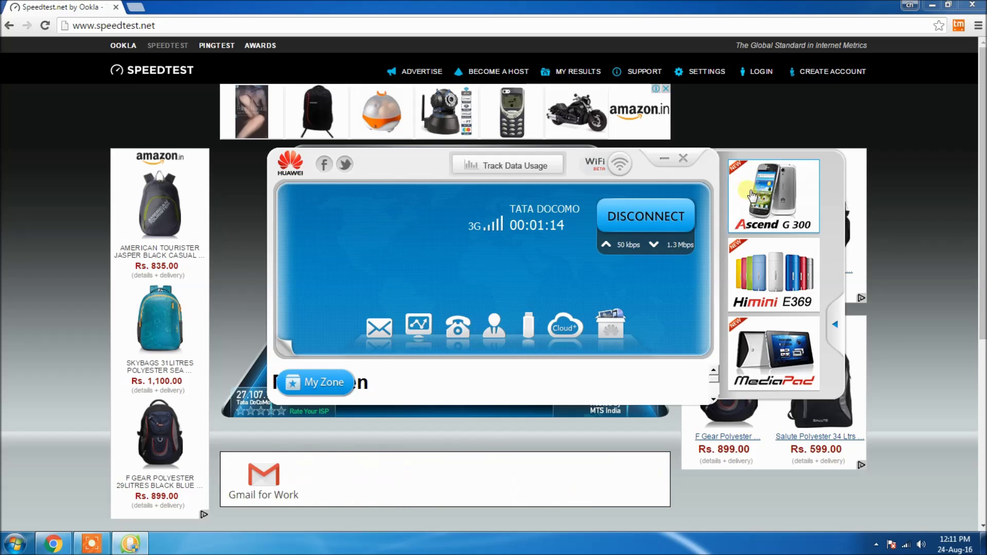
drag(375, 156, 311, 330)
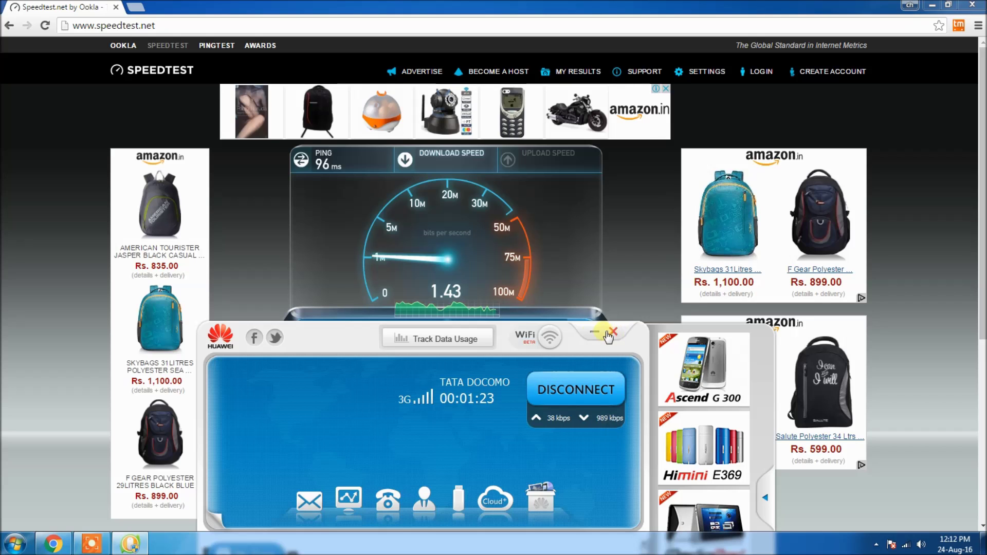
key(super+d)
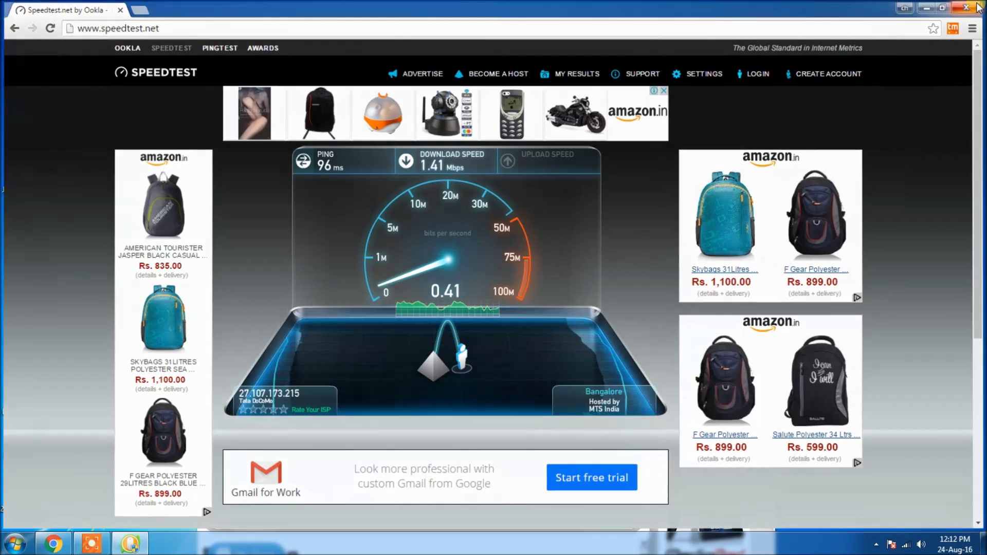
drag(347, 339, 414, 88)
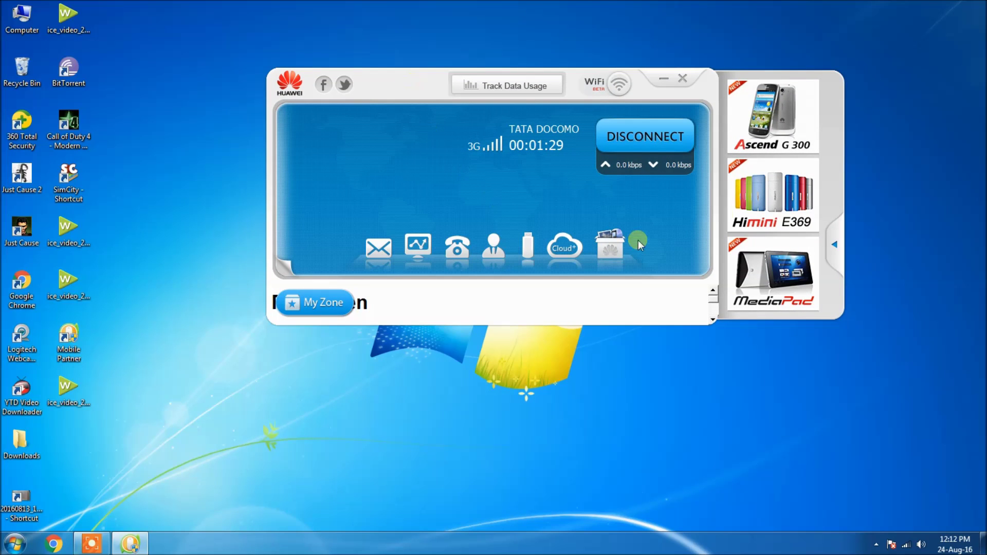
Step: Disconnect Tata Docomo 3G after the 1:31 session and dismiss its statistics (929.90 KB up, 6.89 MB down)
click(635, 136)
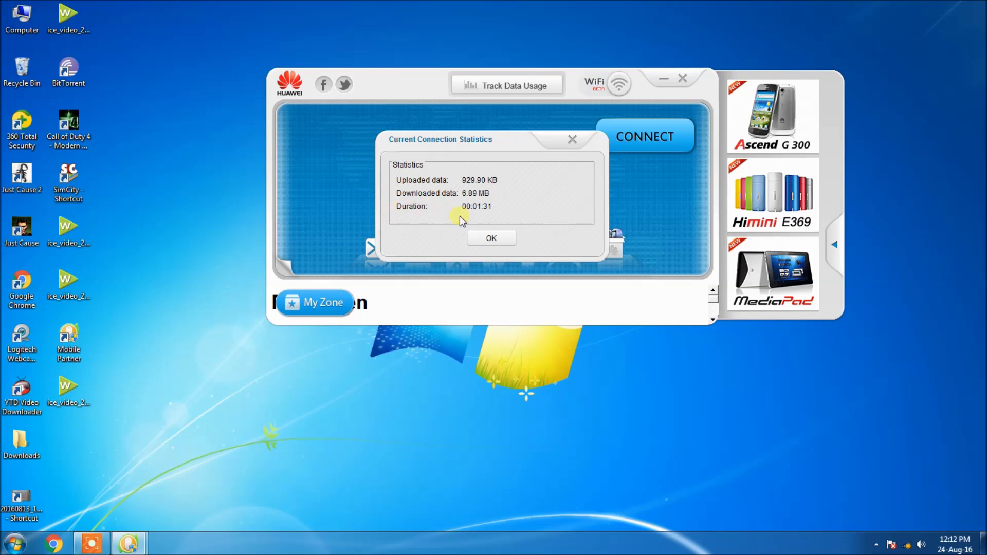
click(502, 236)
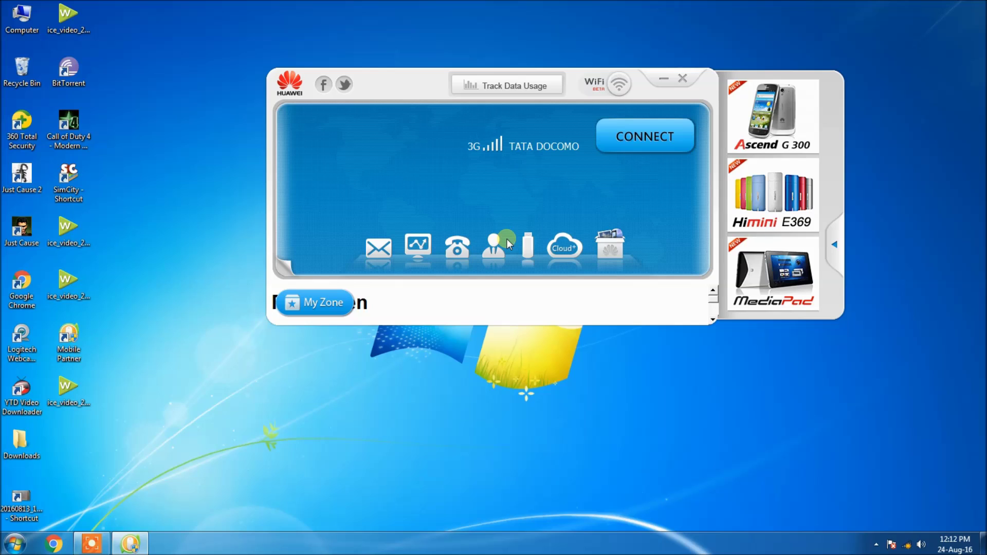